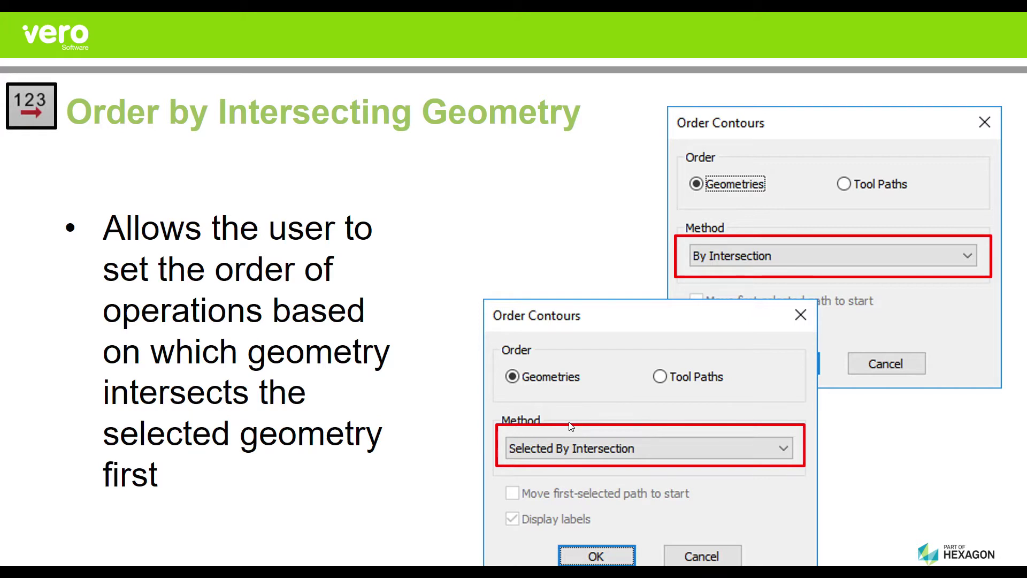
# Advance the presentation from the Order by Intersecting Geometry slide to the Demonstration slide
pyautogui.click(695, 336)
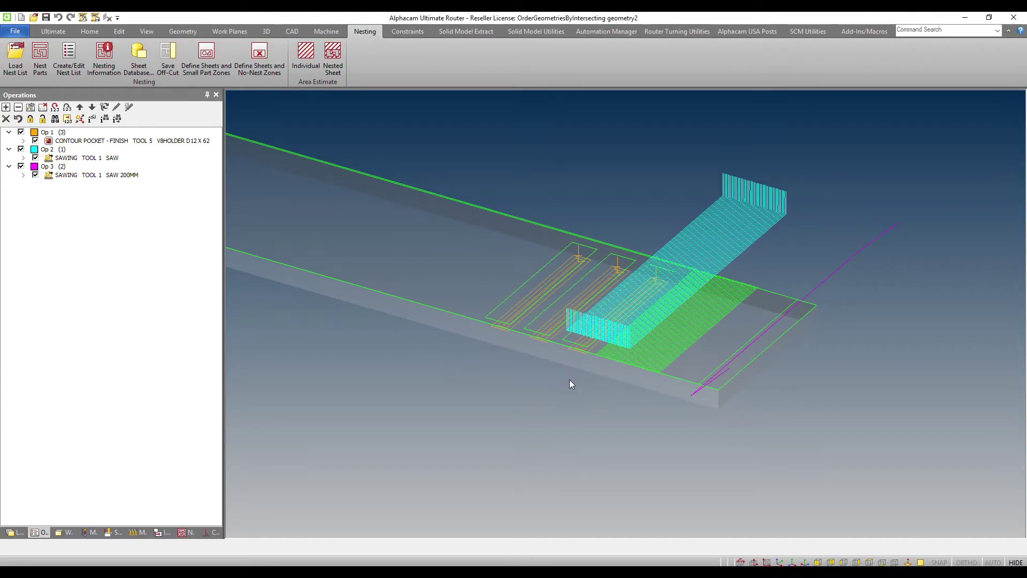
# Start a Solid Simulation of the board's toolpaths from the right-click menu
pyautogui.scroll(-3, 569, 380)
pyautogui.scroll(4, 625, 332)
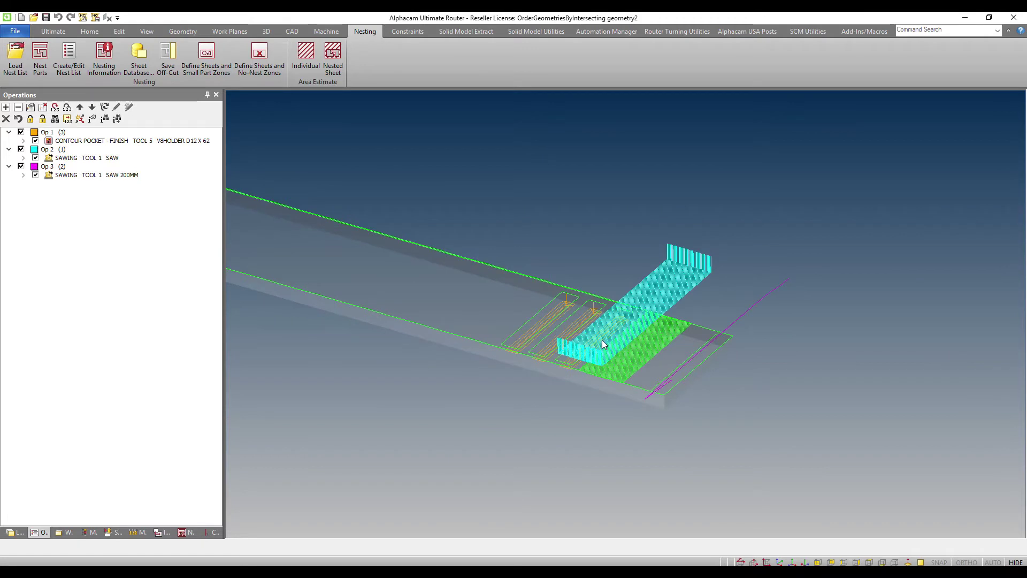
pyautogui.rightClick(618, 215)
pyautogui.moveTo(664, 229)
pyautogui.click(692, 205)
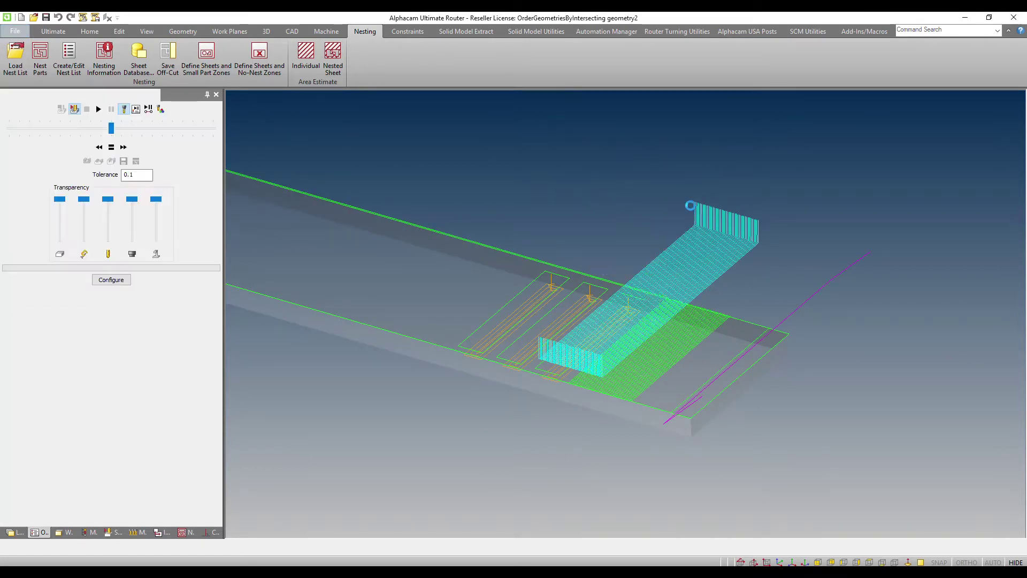
# Play the simulation at top speed to the end, cutting three slots, a sawn step and a kerf
pyautogui.click(98, 108)
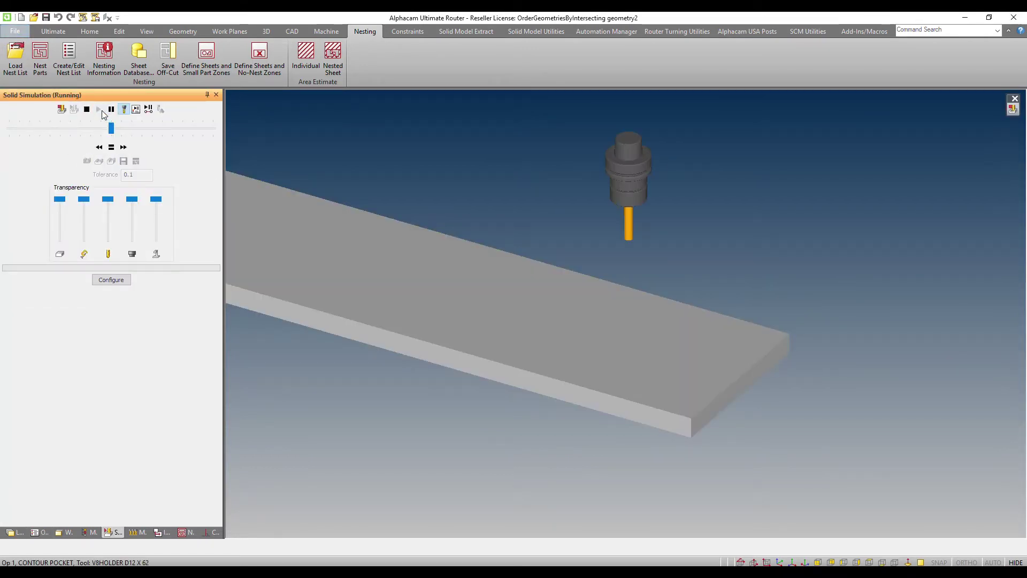
pyautogui.click(123, 147)
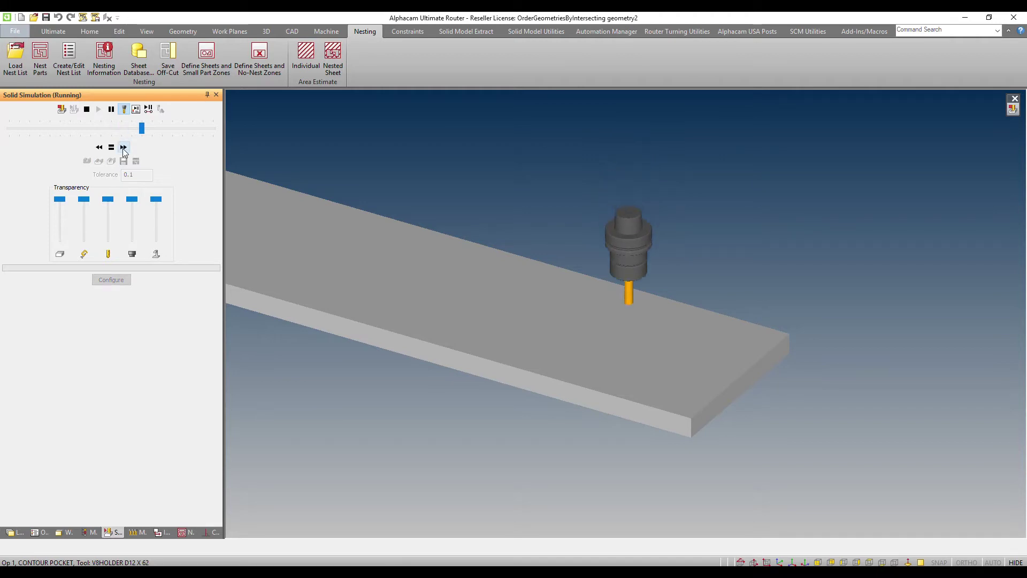
pyautogui.click(124, 147)
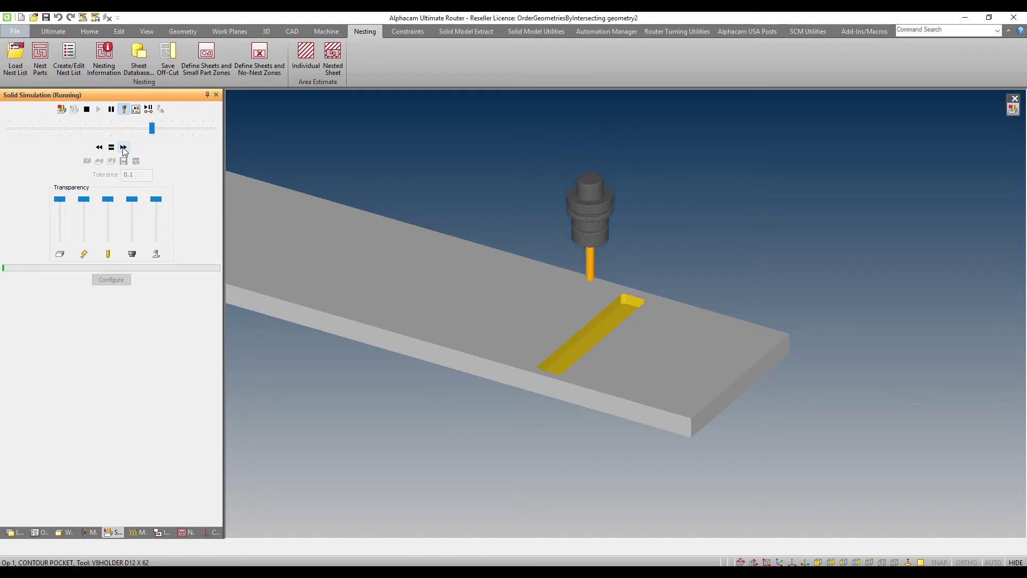
pyautogui.click(123, 147)
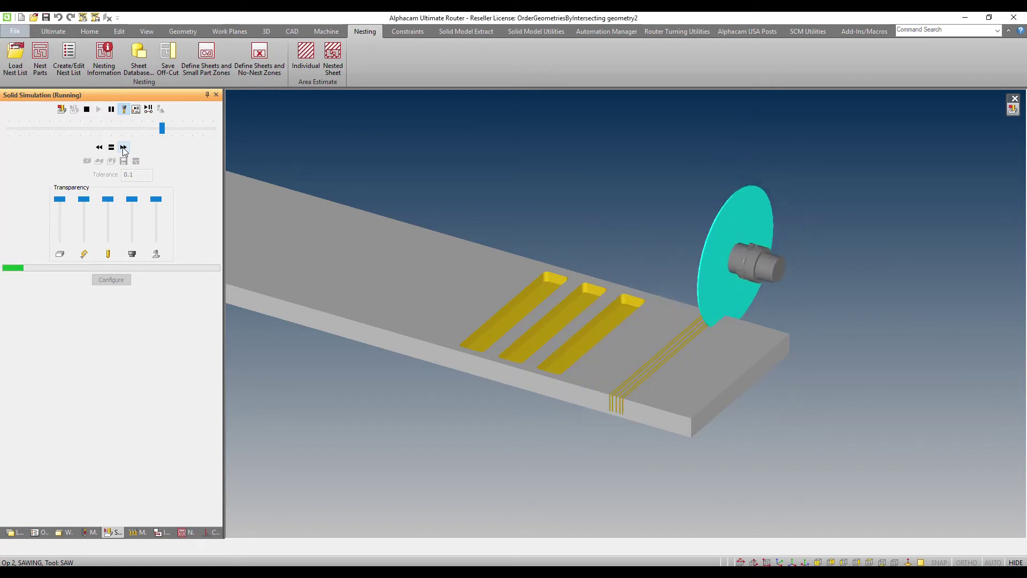
pyautogui.click(123, 148)
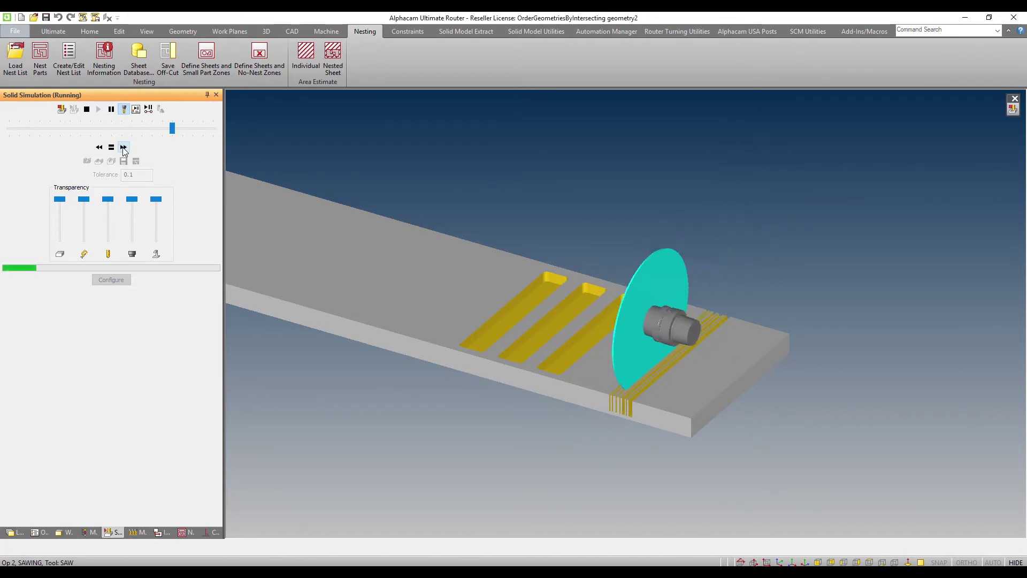
pyautogui.click(123, 148)
pyautogui.click(123, 148)
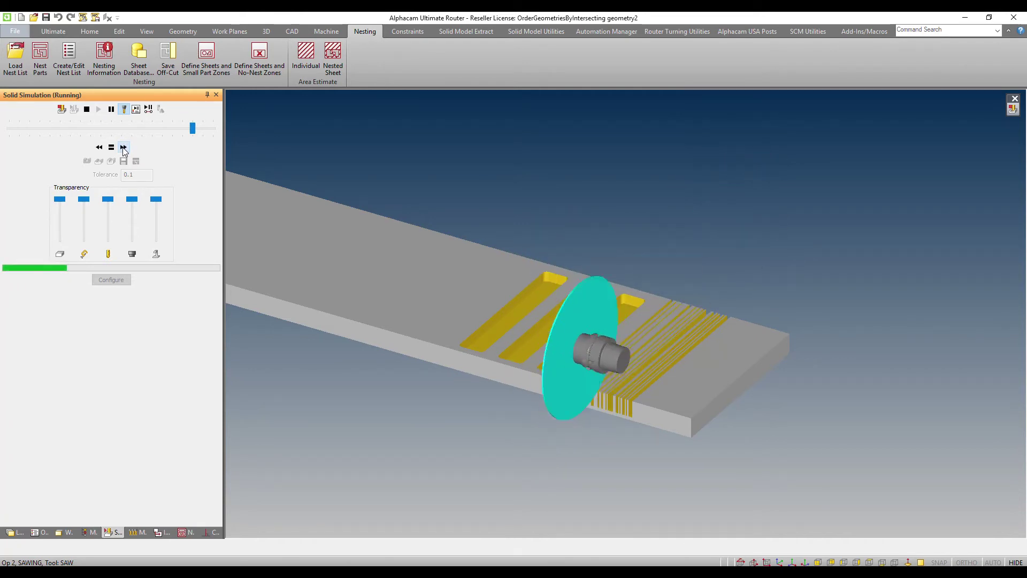
pyautogui.click(123, 148)
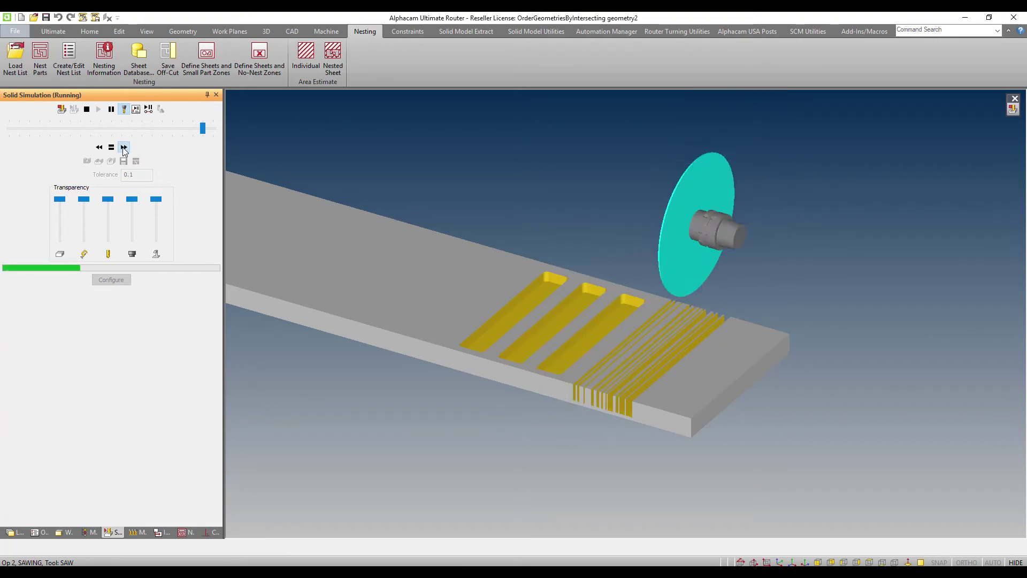
pyautogui.click(123, 147)
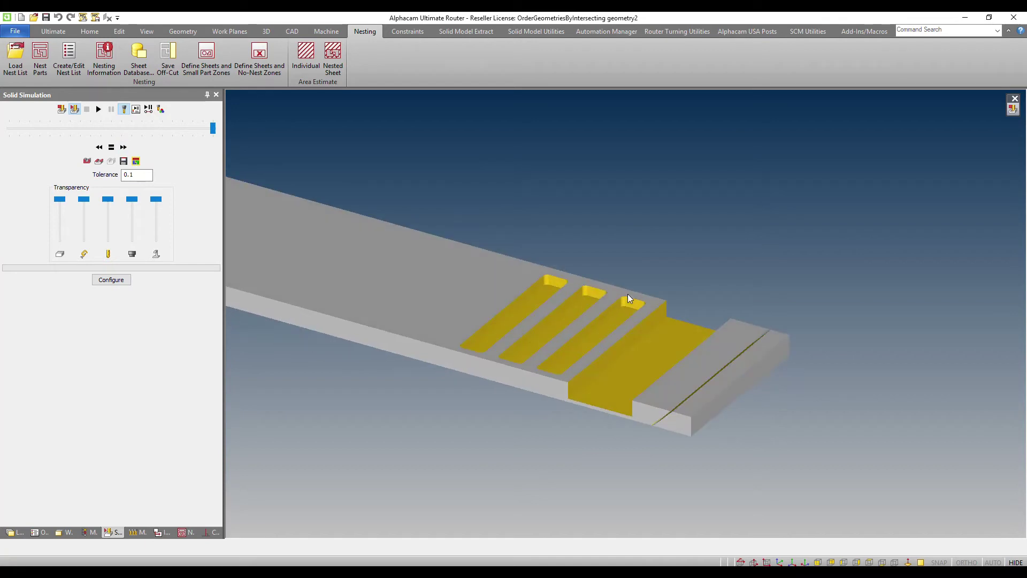
pyautogui.rightClick(660, 274)
# In zoomed top view, draw a slanted line from left of the pockets to beyond the saw cuts
pyautogui.click(627, 361)
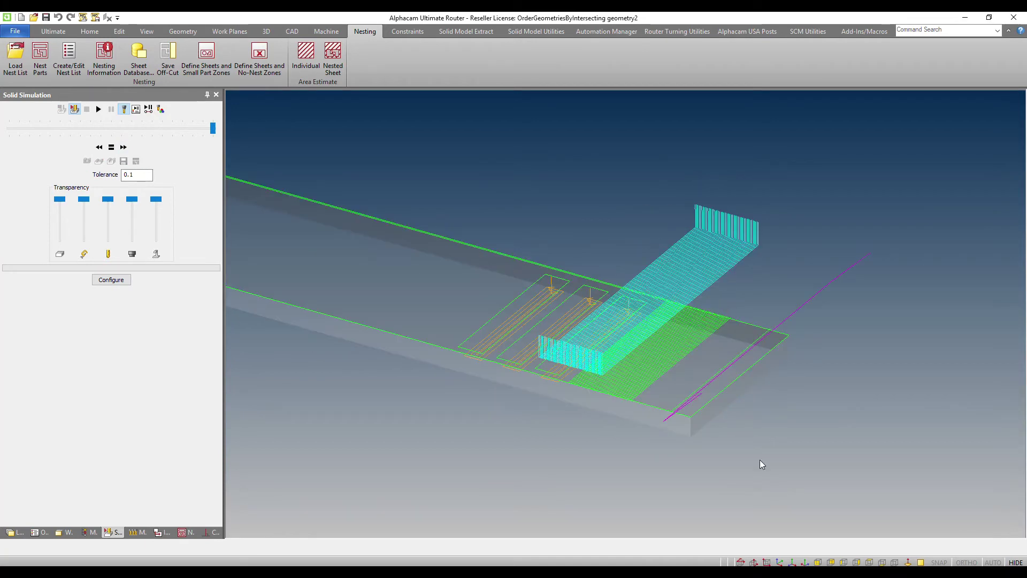
pyautogui.click(766, 562)
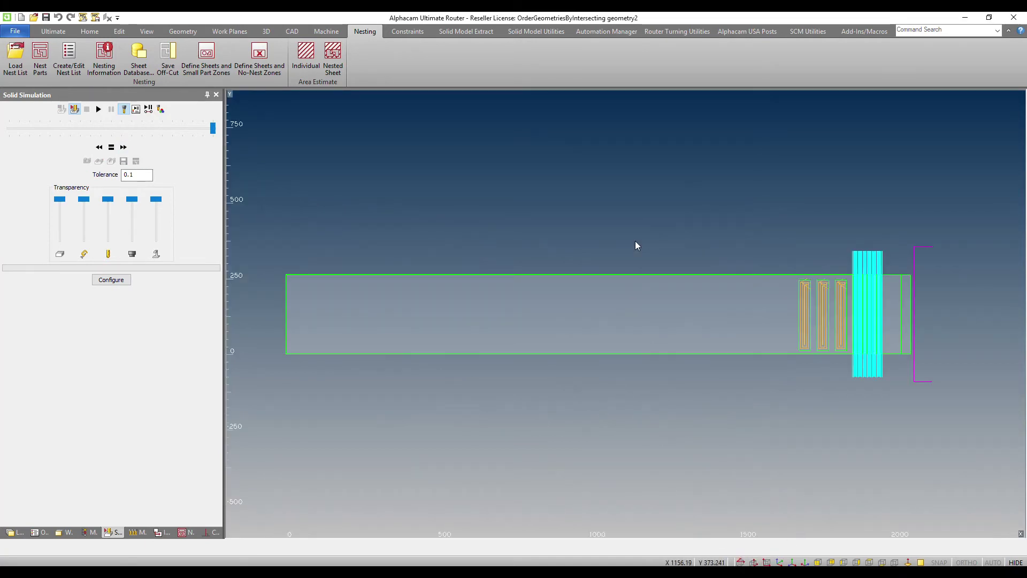
pyautogui.scroll(5, 763, 268)
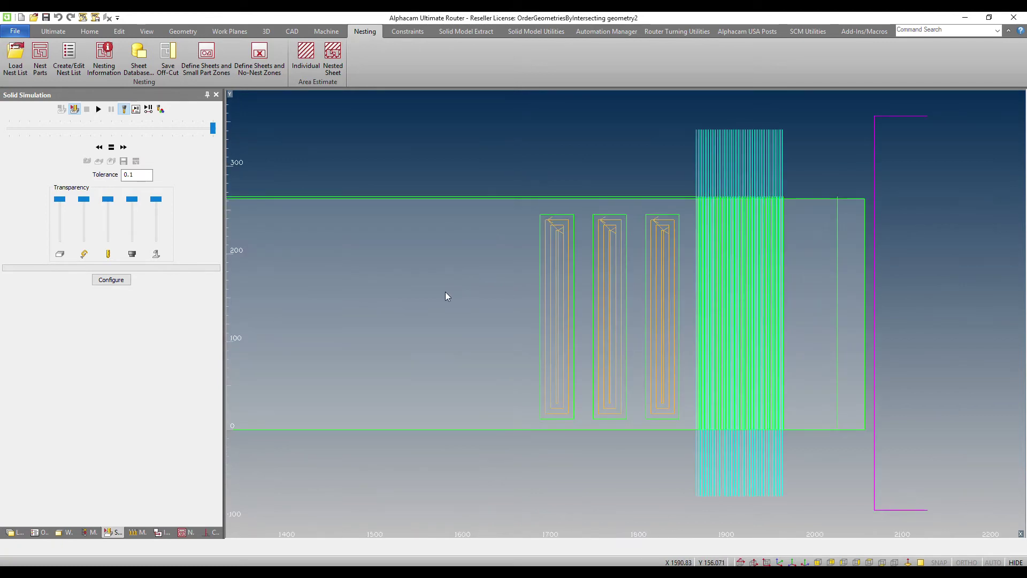
pyautogui.click(437, 373)
pyautogui.click(942, 267)
pyautogui.rightClick(463, 354)
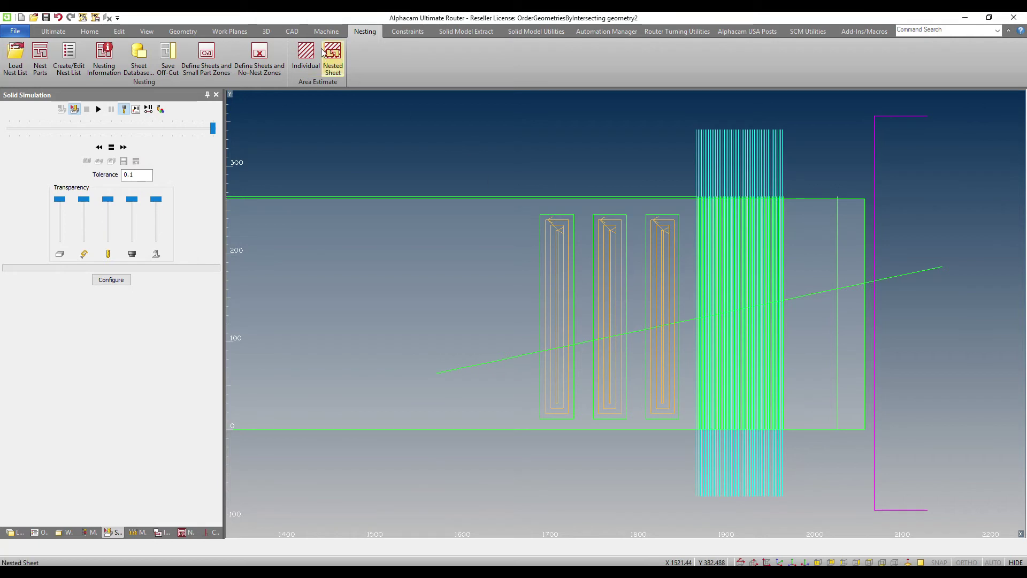
pyautogui.click(119, 31)
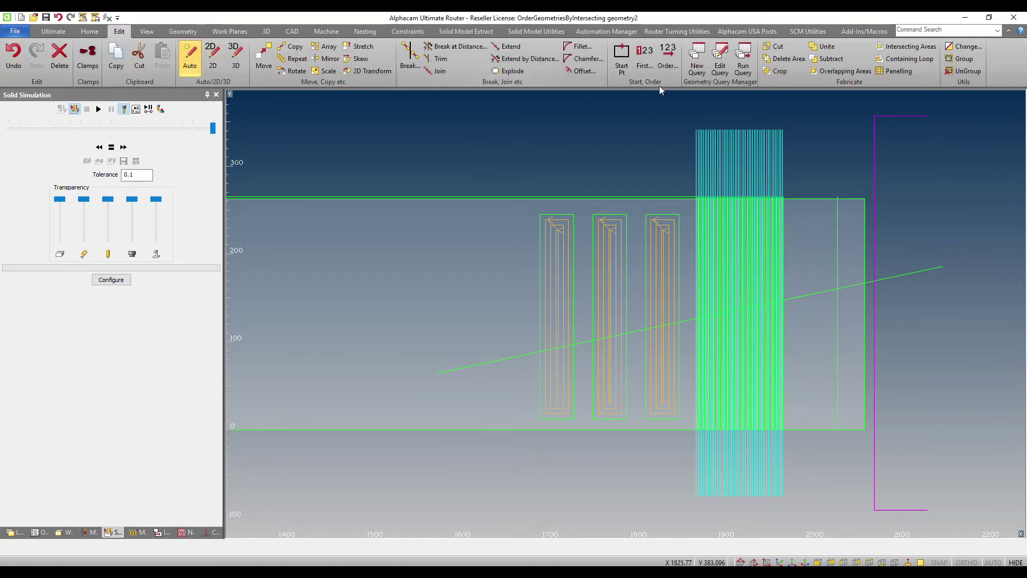
# Order the contours By Intersection using the slanted line, then display the three-operation Operations list
pyautogui.click(667, 65)
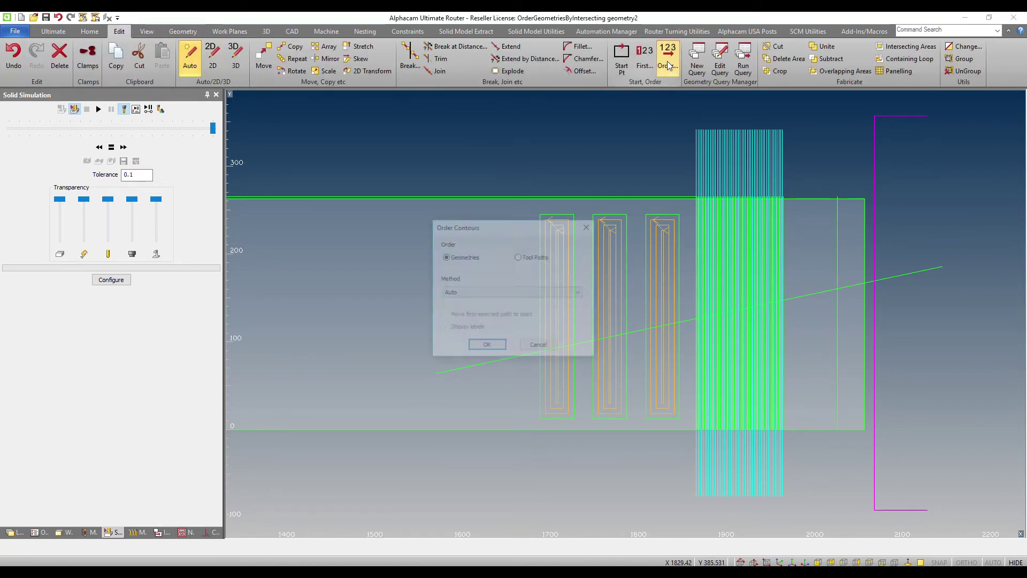
pyautogui.click(459, 293)
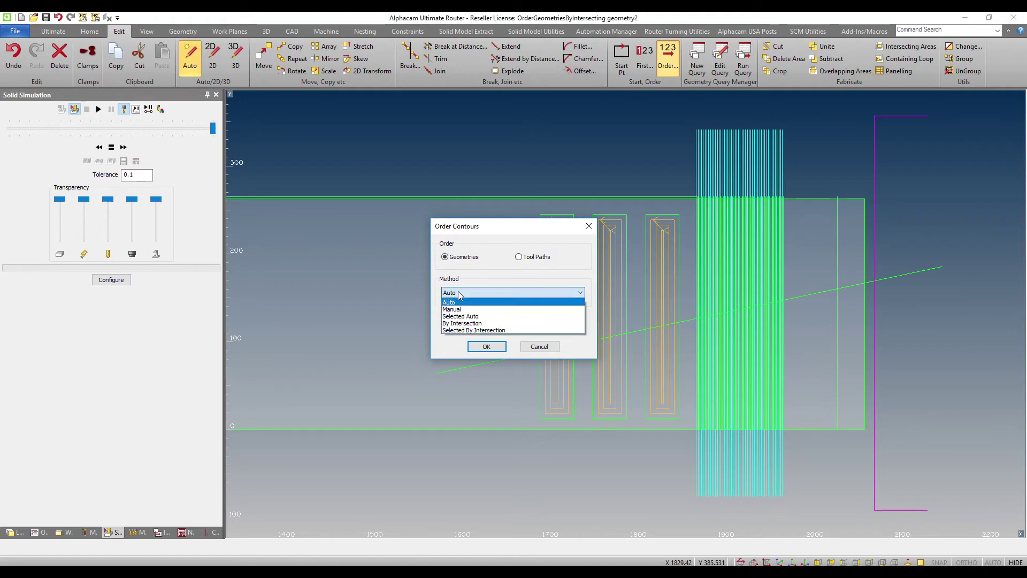
pyautogui.click(471, 323)
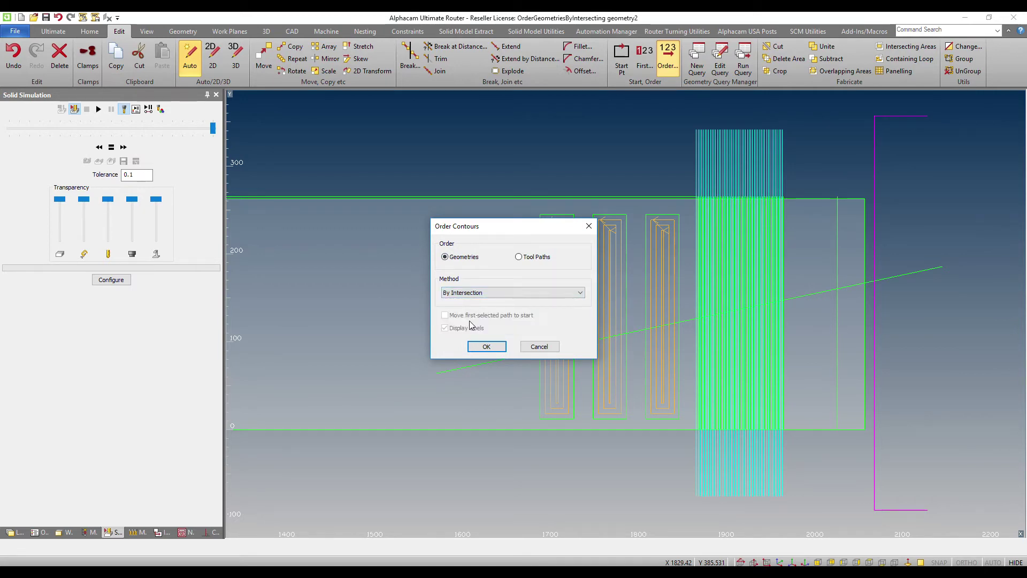
pyautogui.click(485, 345)
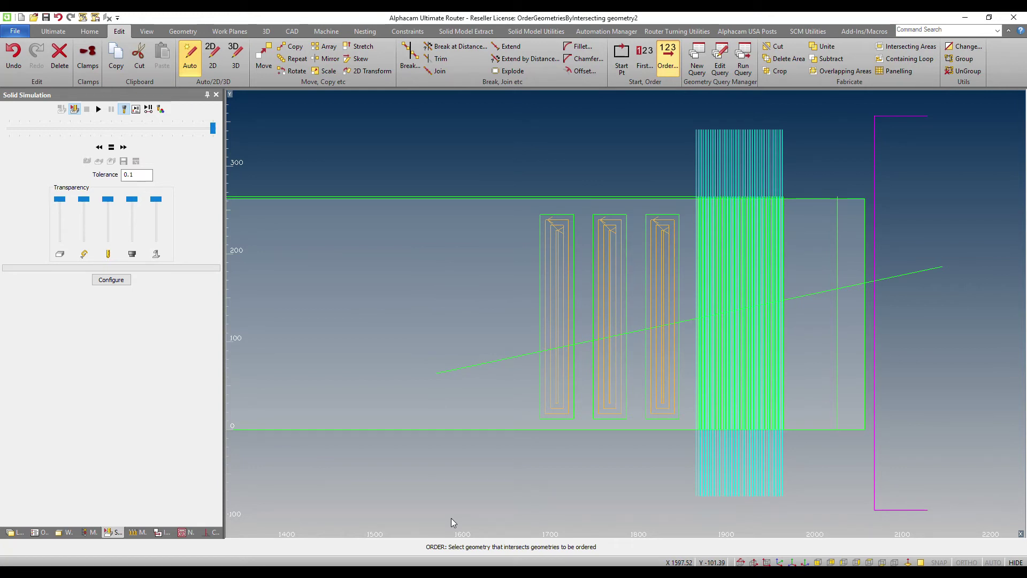
pyautogui.click(487, 362)
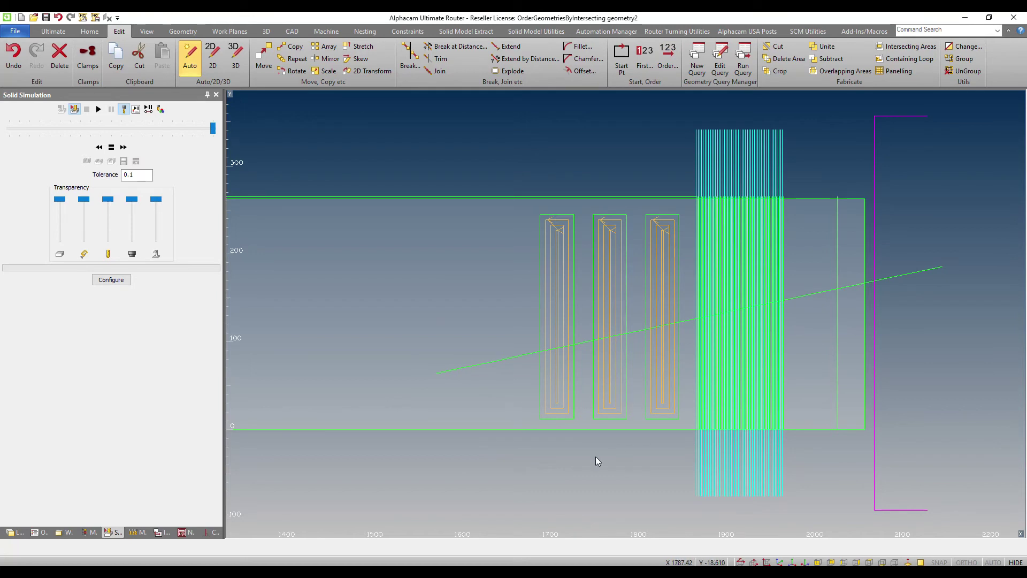
pyautogui.click(41, 533)
pyautogui.click(105, 108)
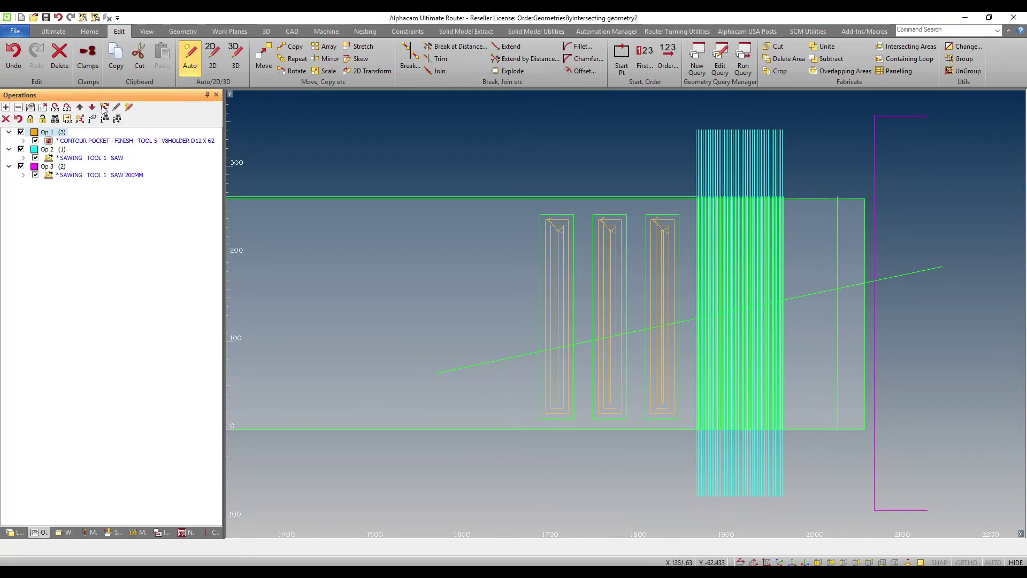
pyautogui.click(779, 562)
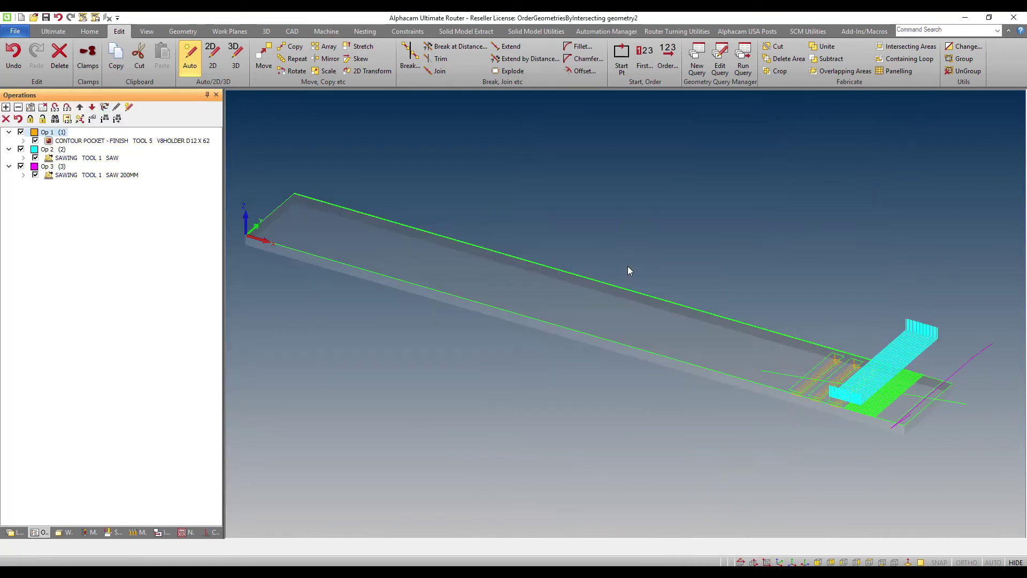
pyautogui.scroll(6, 867, 383)
pyautogui.scroll(-2, 642, 239)
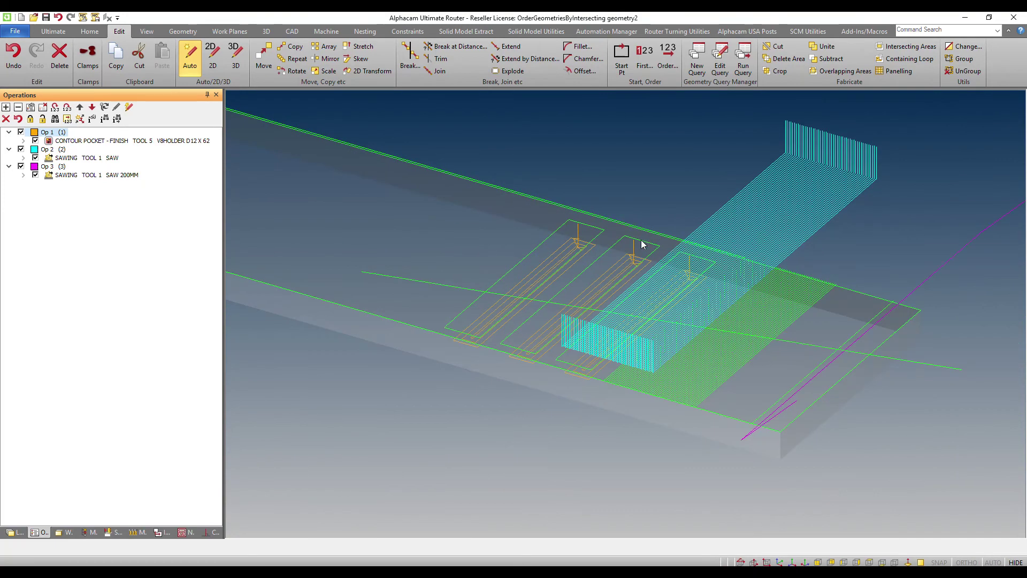
pyautogui.rightClick(642, 240)
pyautogui.click(719, 224)
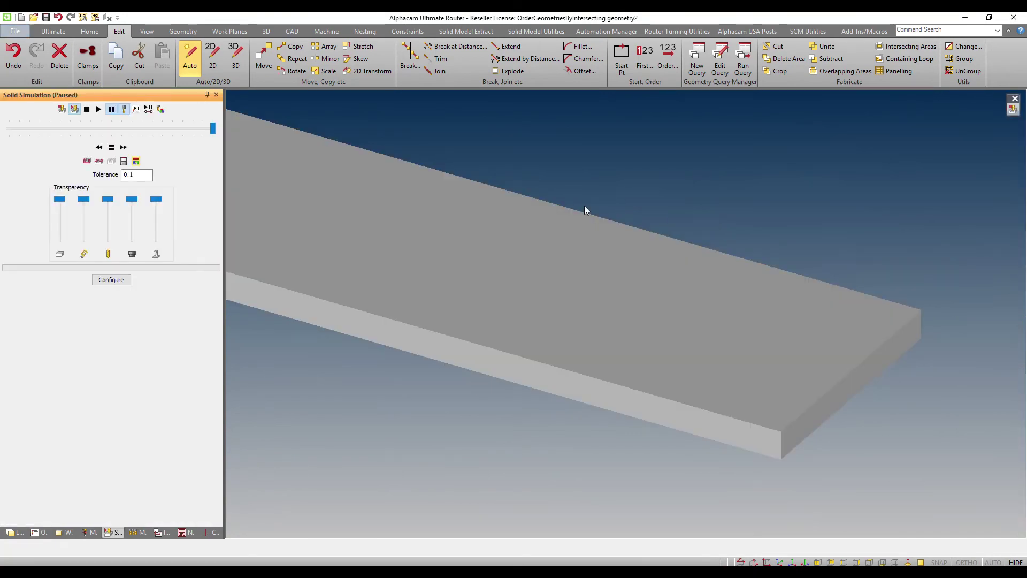
pyautogui.click(98, 110)
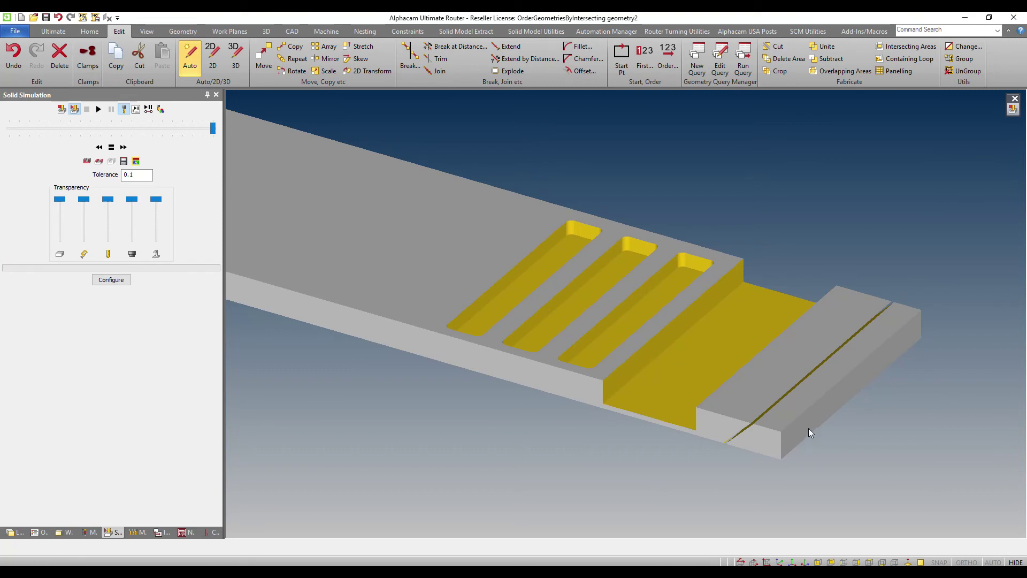
pyautogui.rightClick(592, 277)
pyautogui.click(673, 288)
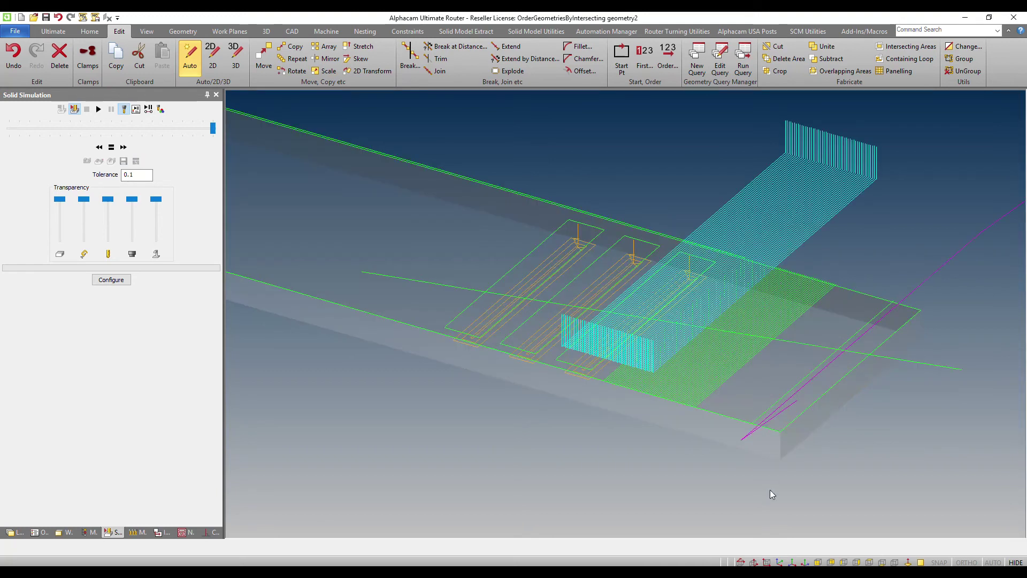
# In top view, undo the previous contour ordering and show the operations list again
pyautogui.click(741, 562)
pyautogui.scroll(-2, 647, 309)
pyautogui.scroll(3, 782, 308)
pyautogui.scroll(2, 781, 306)
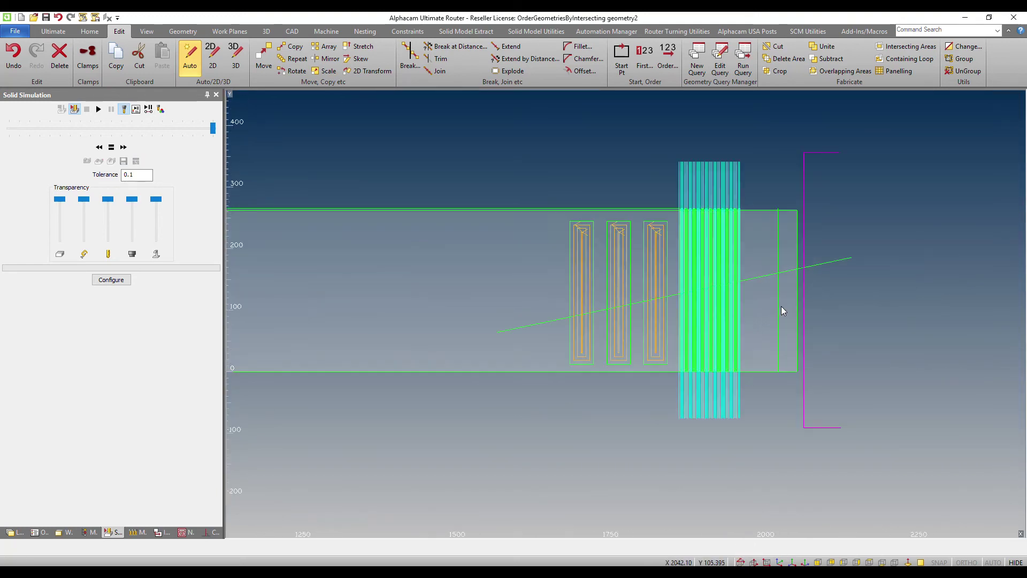
pyautogui.click(58, 20)
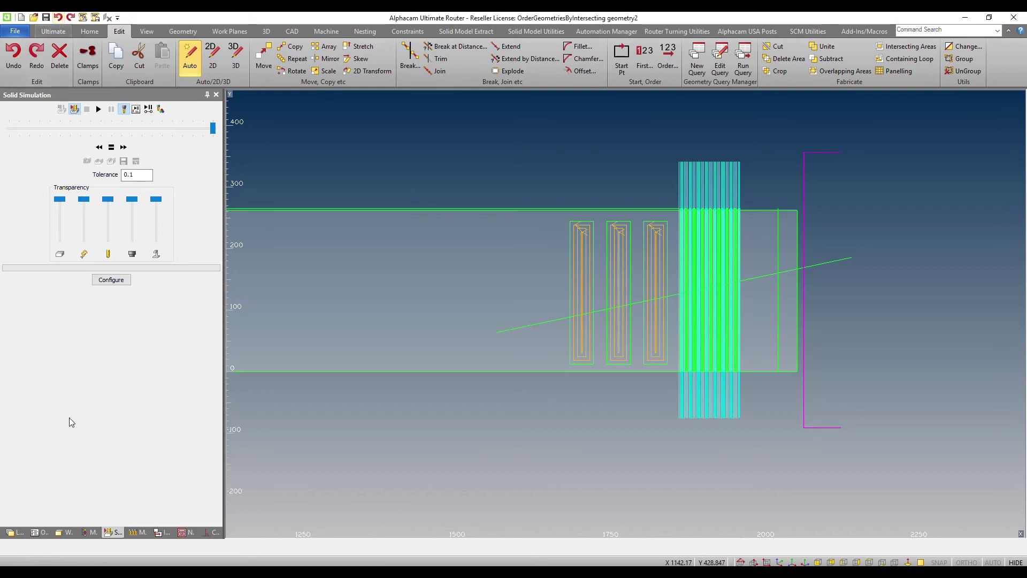
pyautogui.click(41, 533)
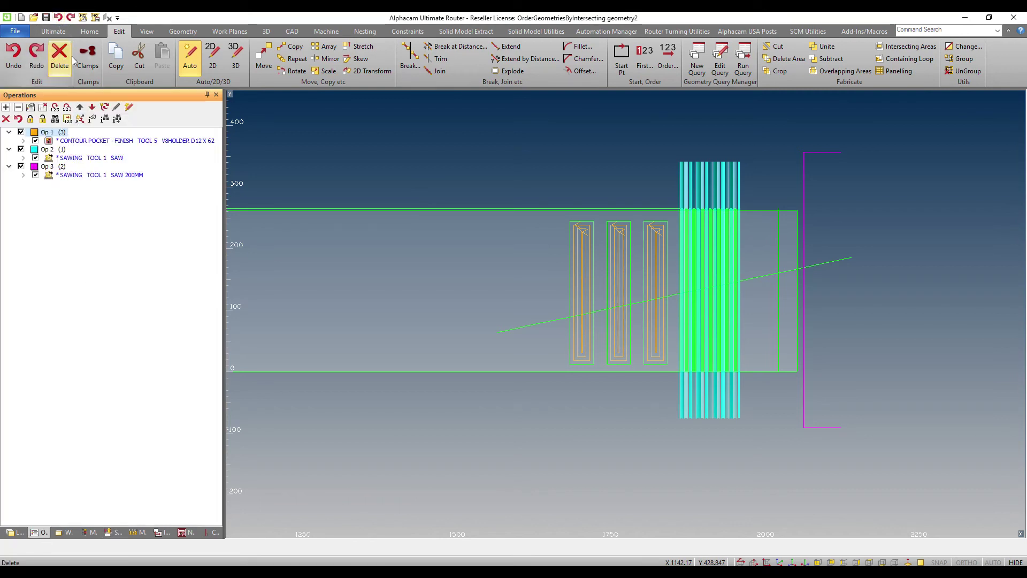
pyautogui.scroll(-2, 753, 302)
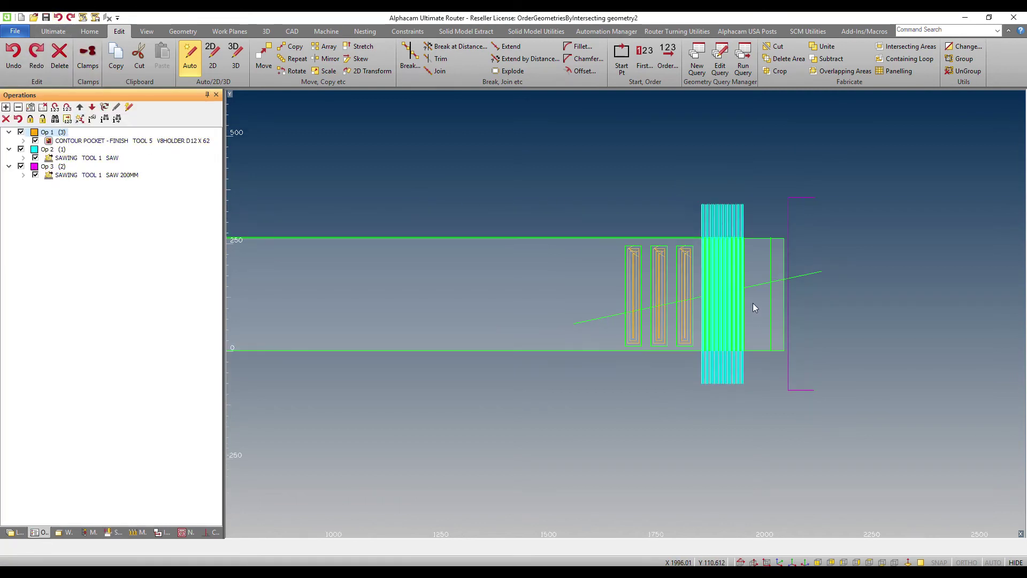
pyautogui.scroll(4, 743, 297)
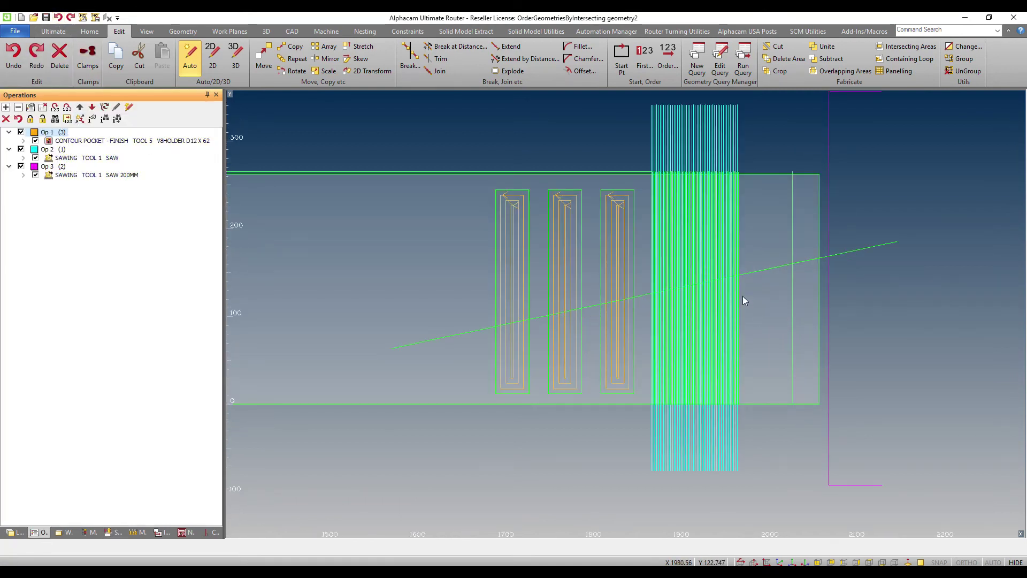
# Order the Op 2 saw cuts by Selected By Intersection, using the diagonal line and window-selected saw lines
pyautogui.click(668, 59)
pyautogui.click(513, 289)
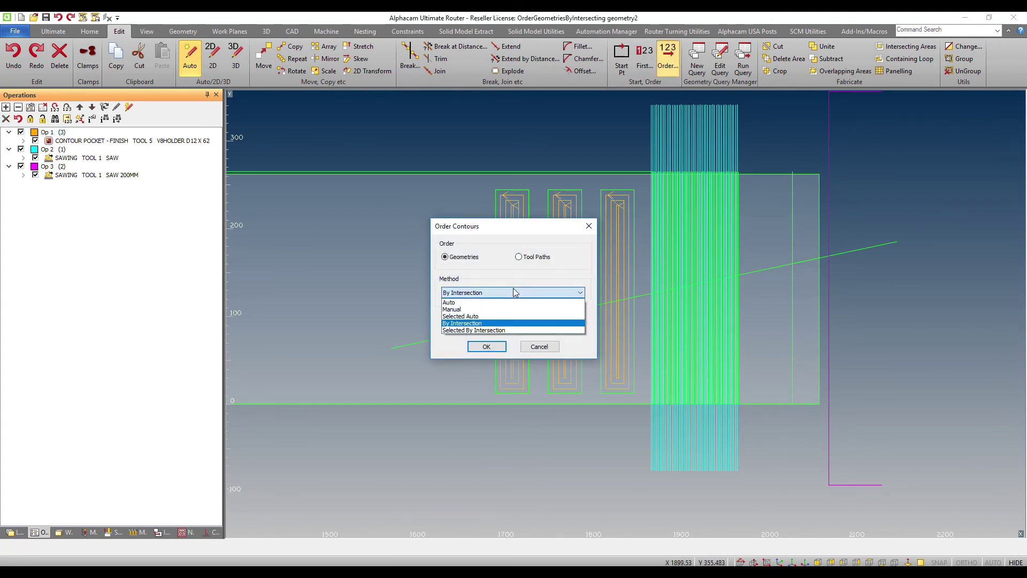
pyautogui.click(488, 328)
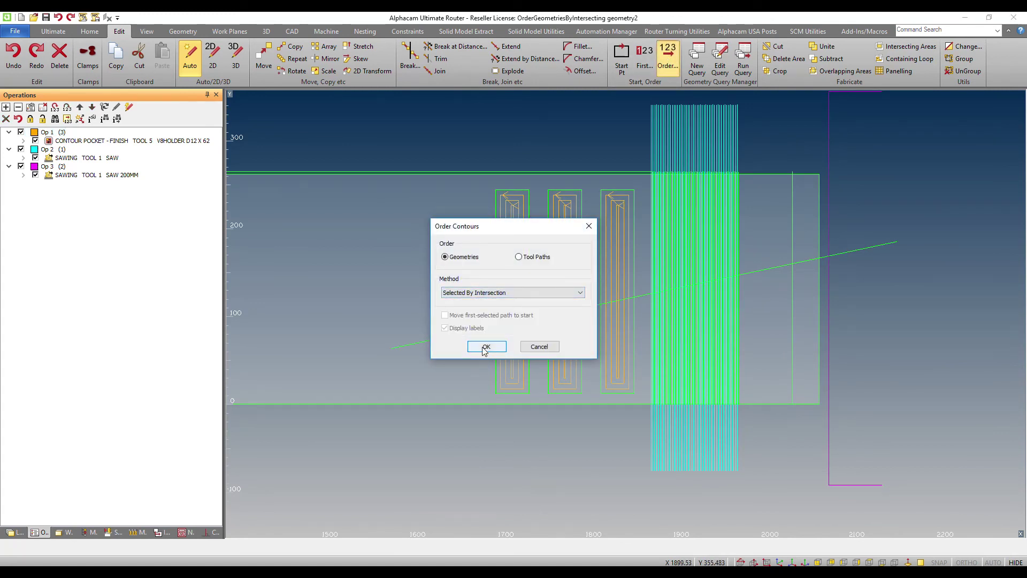
pyautogui.click(486, 346)
pyautogui.scroll(-2, 540, 450)
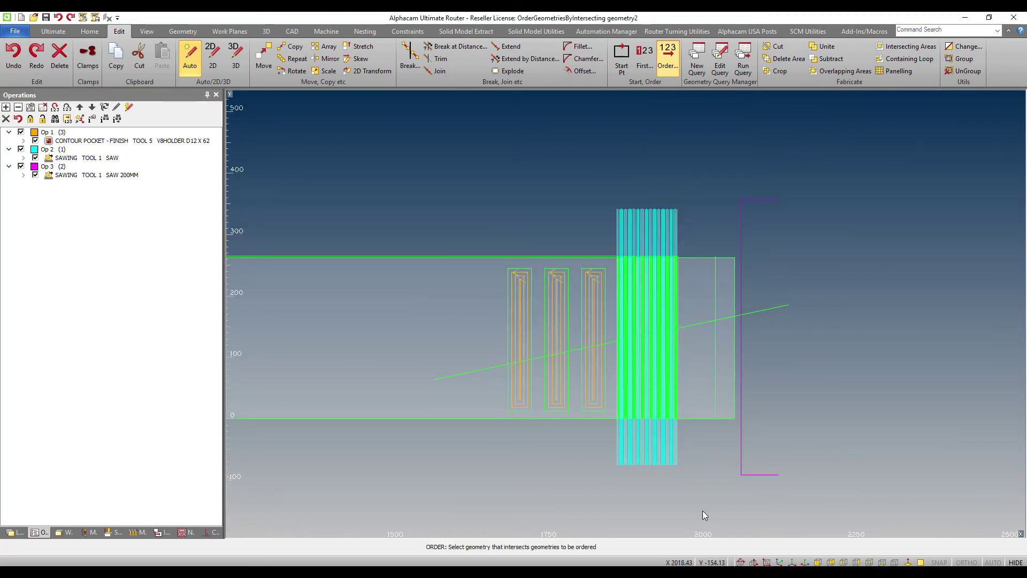
pyautogui.click(483, 369)
pyautogui.moveTo(608, 180); pyautogui.dragTo(709, 506)
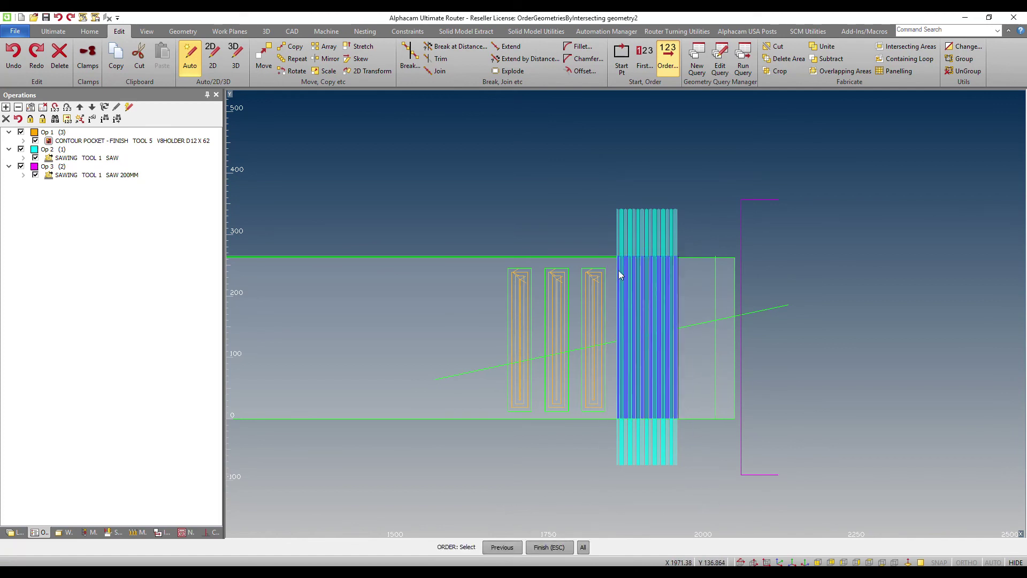
pyautogui.press('Escape')
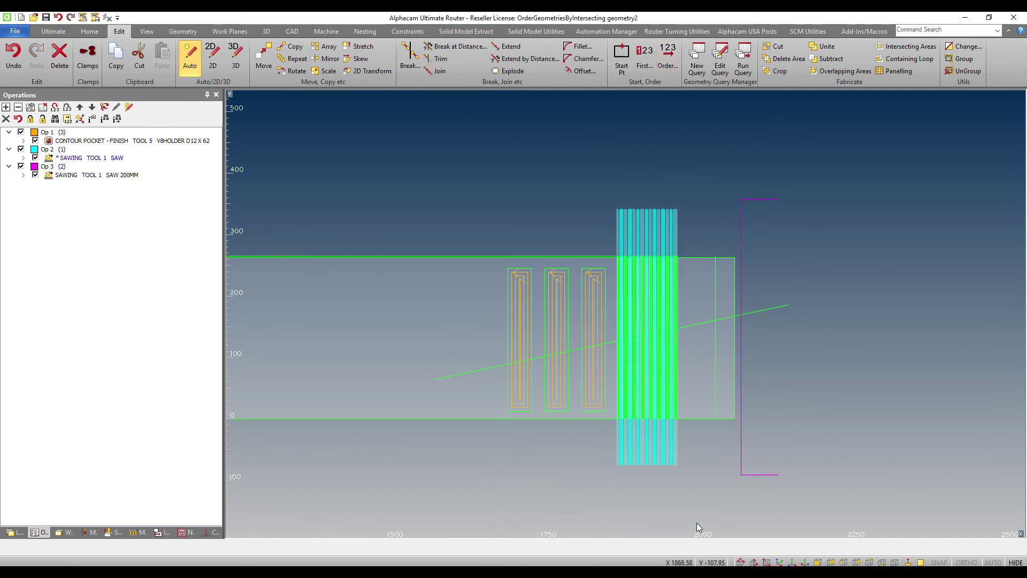
pyautogui.click(780, 562)
pyautogui.scroll(-3, 635, 369)
# Run a new Solid Simulation of the reordered toolpaths and skip it ahead to the end
pyautogui.scroll(2, 695, 375)
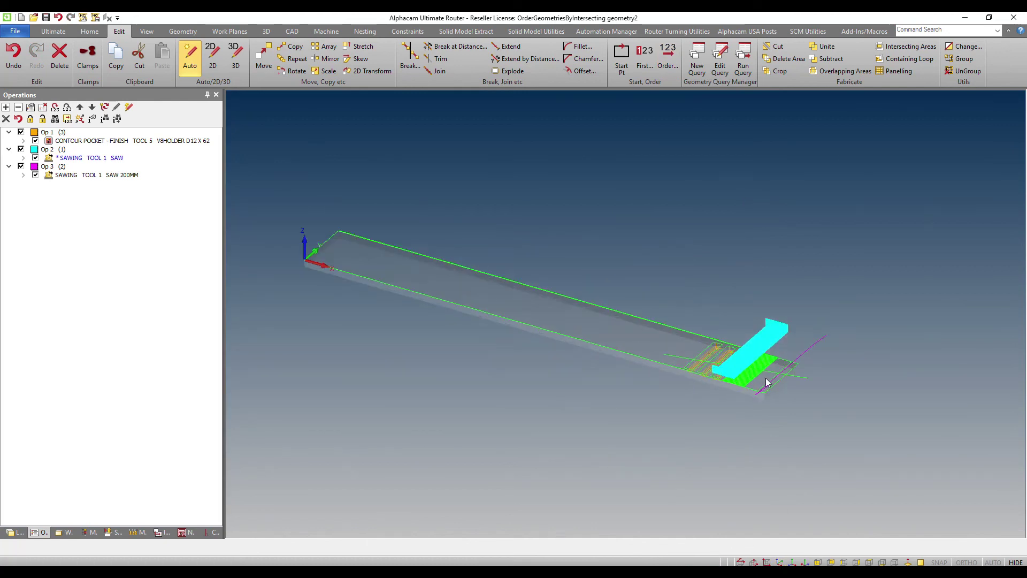
pyautogui.scroll(4, 707, 374)
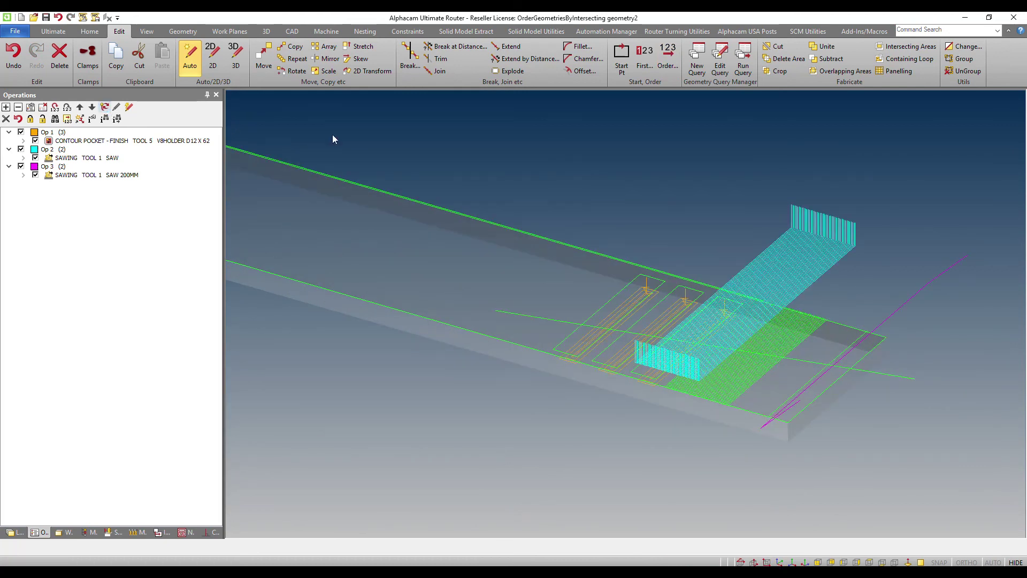
pyautogui.rightClick(492, 147)
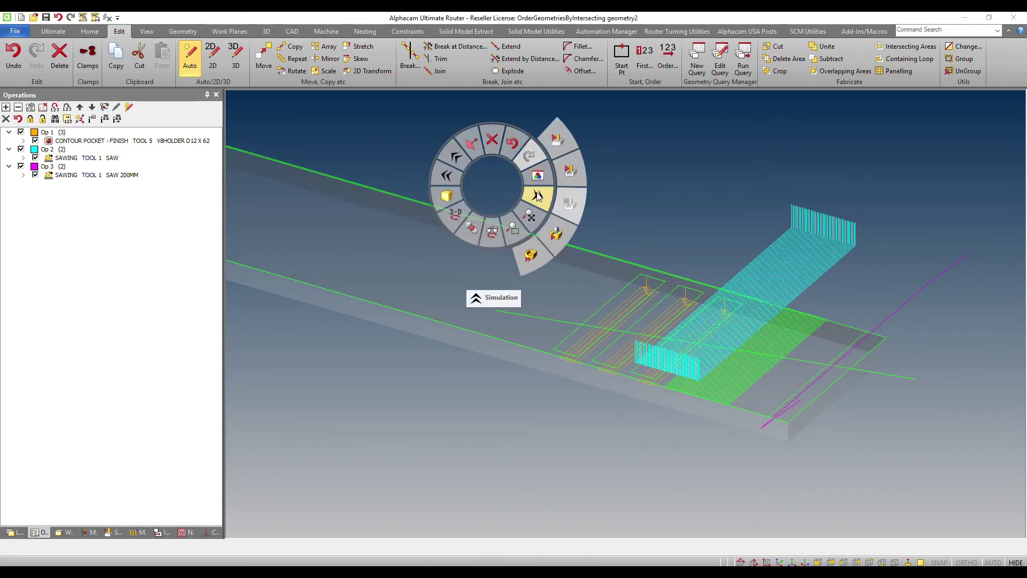
pyautogui.click(571, 171)
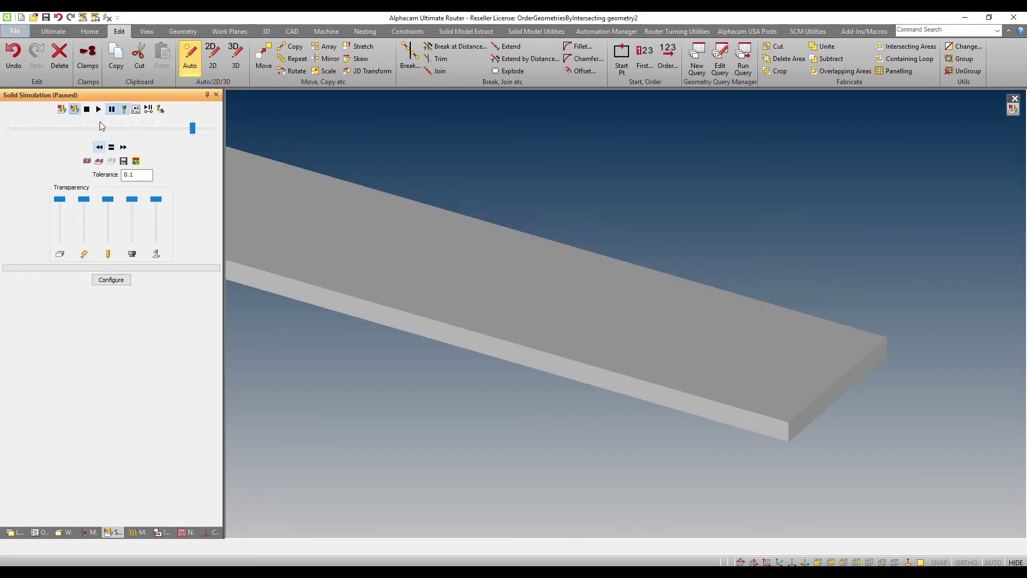
pyautogui.click(99, 109)
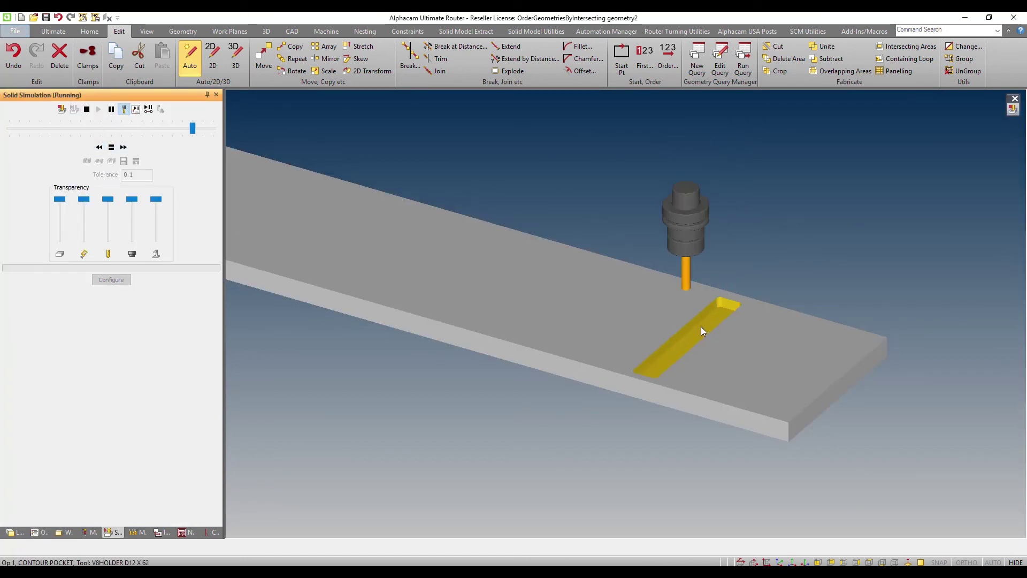
pyautogui.scroll(1, 701, 327)
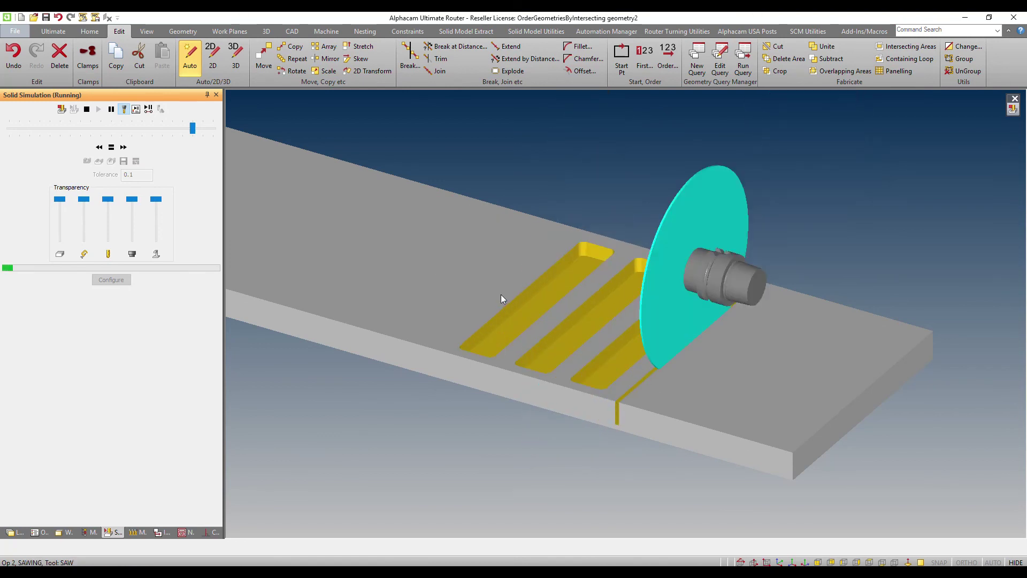
pyautogui.click(124, 148)
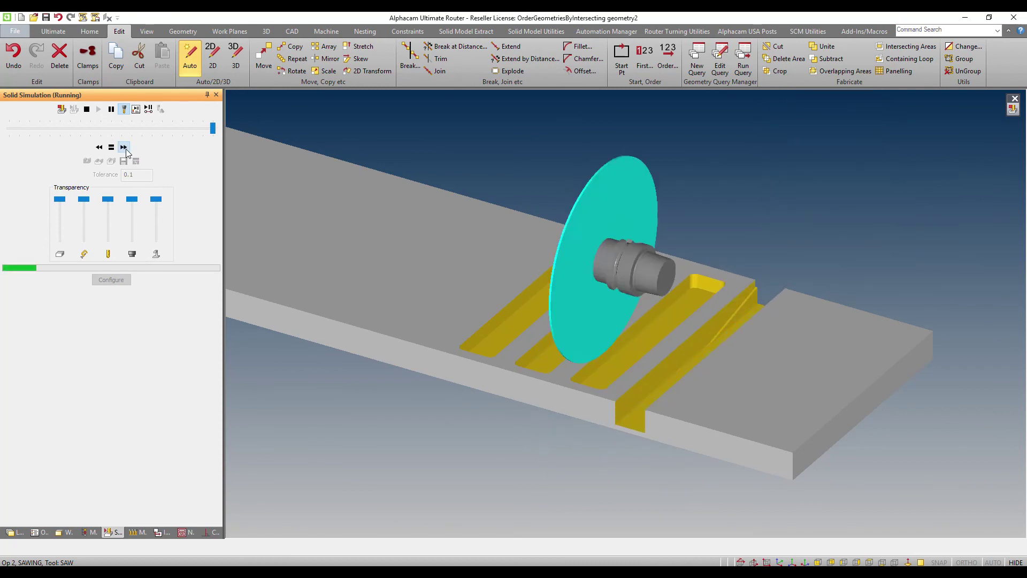
# Tilt the view to inspect the three pocket slots, sawn step and saw kerf
pyautogui.moveTo(535, 300); pyautogui.dragTo(600, 305, button='middle')
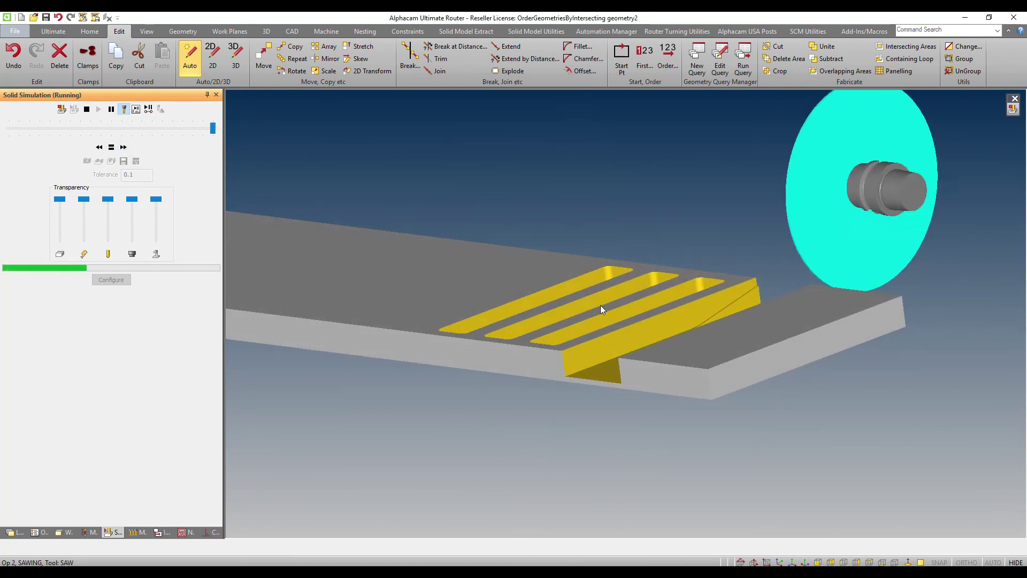
pyautogui.moveTo(638, 375); pyautogui.dragTo(668, 406, button='middle')
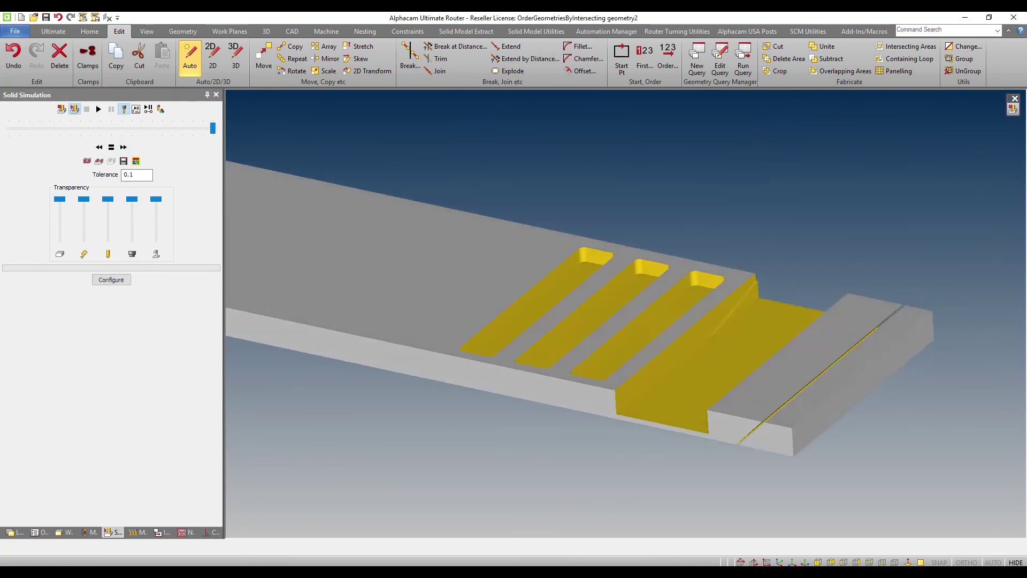
pyautogui.scroll(-4, 599, 375)
pyautogui.scroll(4, 614, 302)
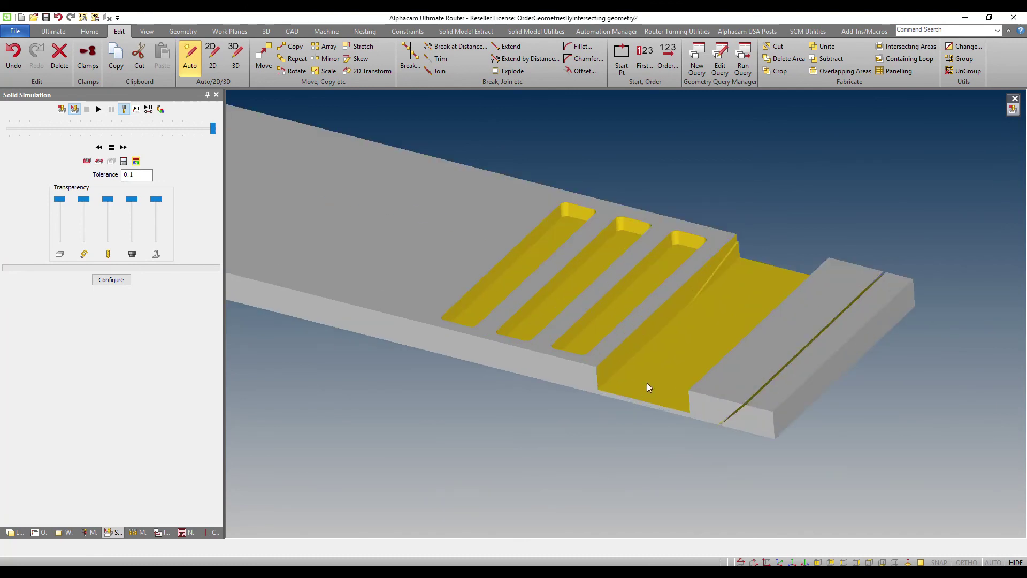